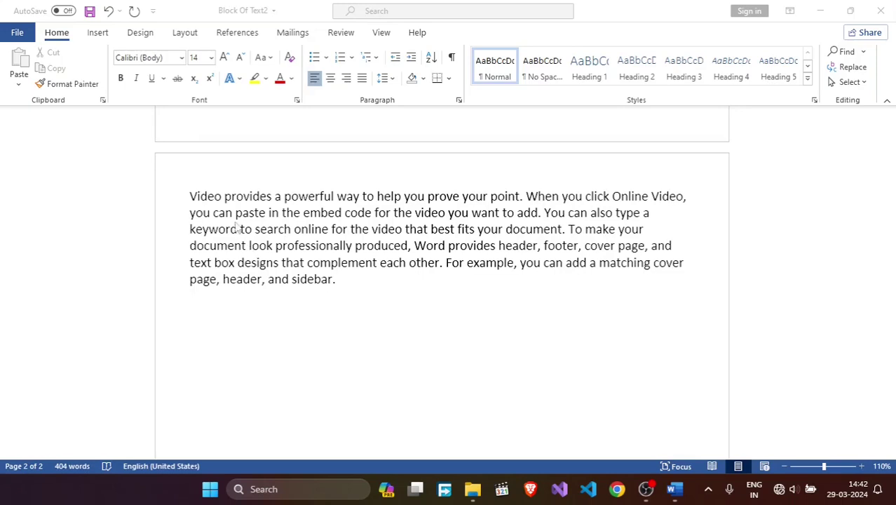
Select the page-2 online-video paragraph from before 'Video' down into 'sidebar'
click(191, 197)
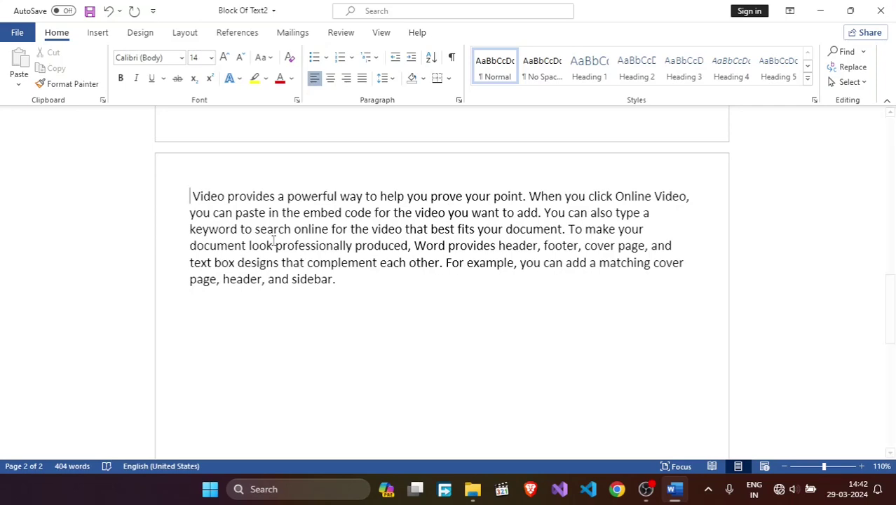
mouse_move(190, 196)
mouse_down()
mouse_move(293, 279)
mouse_move(307, 279)
mouse_up()
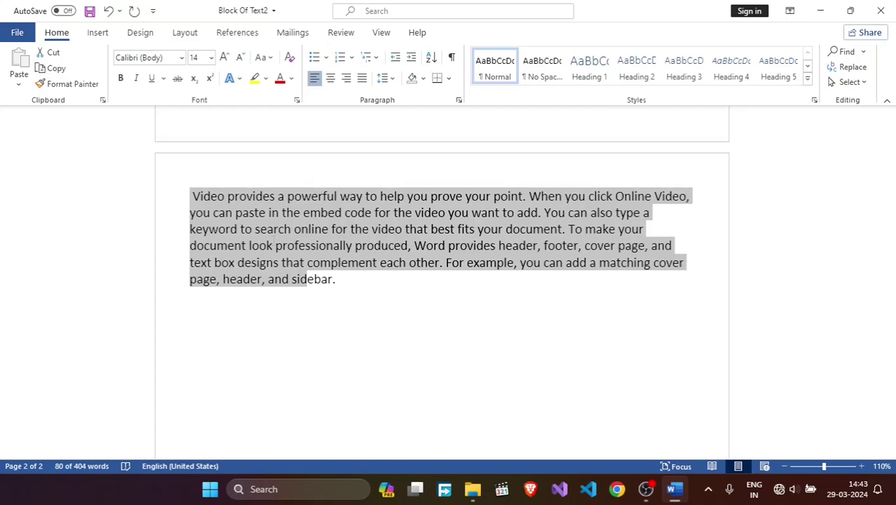
Extend the selection through 'sidebar', delete the paragraph, then undo the deletion
key(shift+Right)
key(shift+Right)
key(shift+Right)
key(Delete)
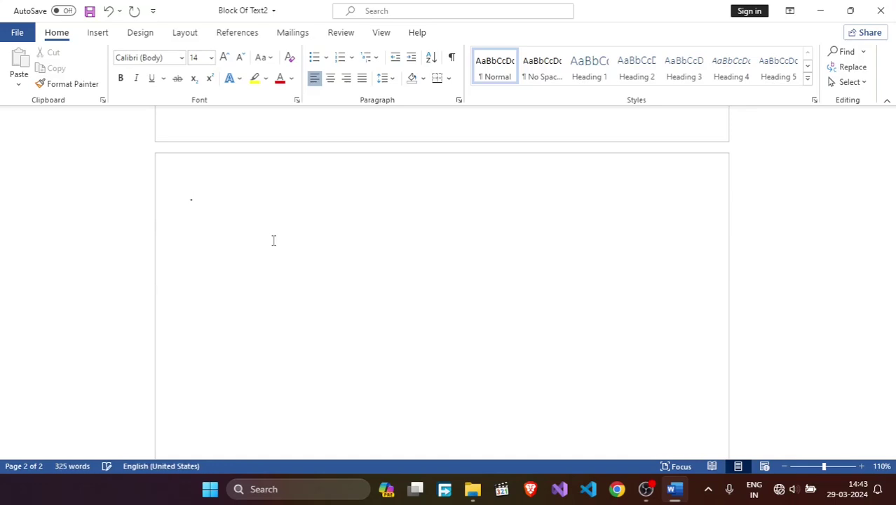
key(ctrl+z)
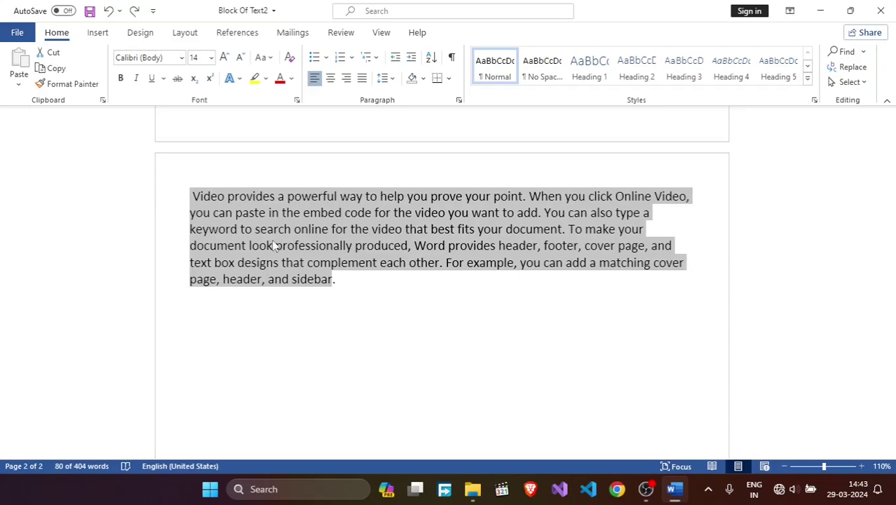
Overwrite the selected paragraph with the random letters 'fsgfsdjklfjdslkjgsdfkljglksdjgsjl'
text(fsgfsdjklfjdslkjgsdfkljg)
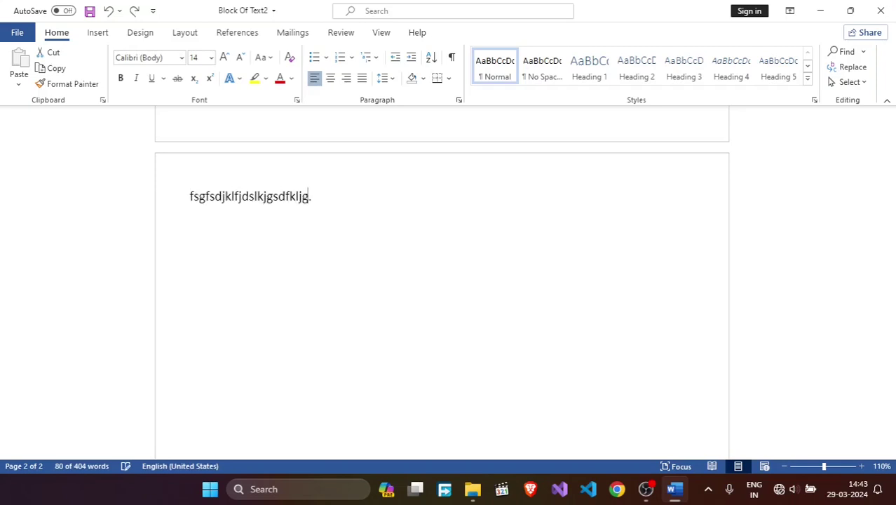
text(lksdjgsjl)
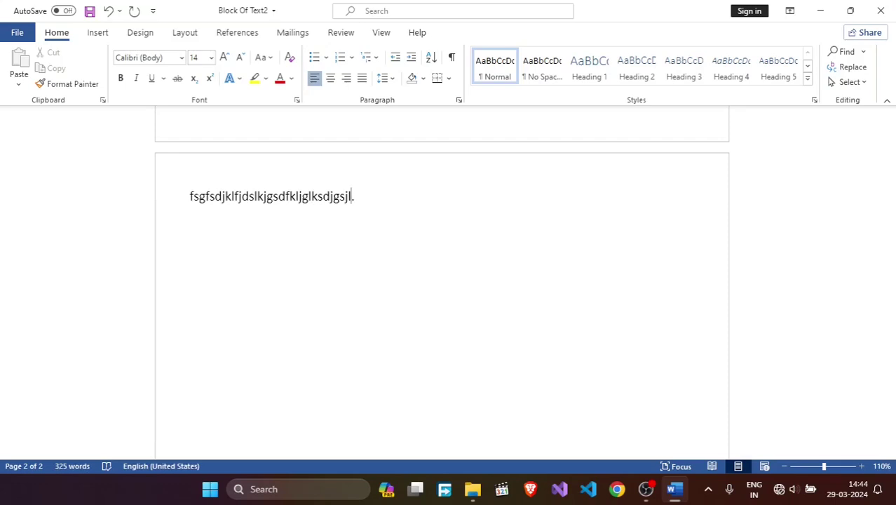
Adjust the selection across the letter line until only its final period is selected
shift+click(223, 197)
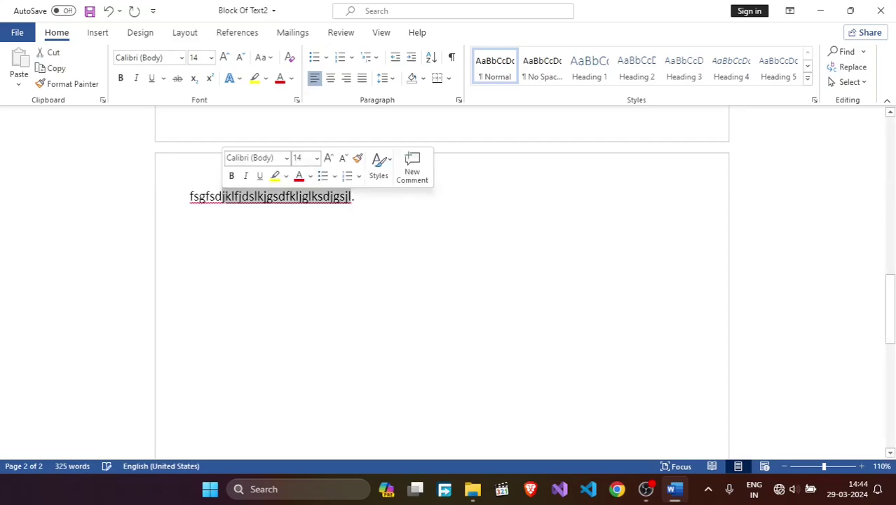
shift+click(190, 197)
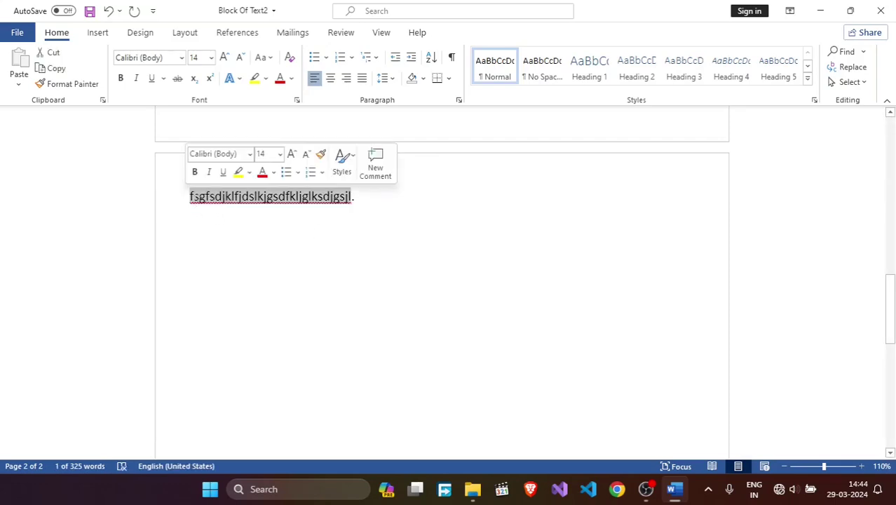
shift+click(294, 198)
shift+click(192, 199)
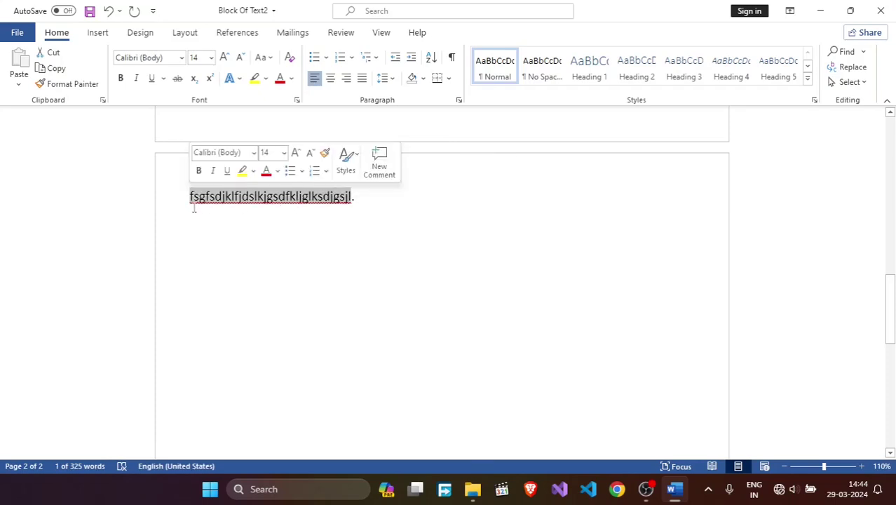
shift+click(363, 207)
shift+click(379, 200)
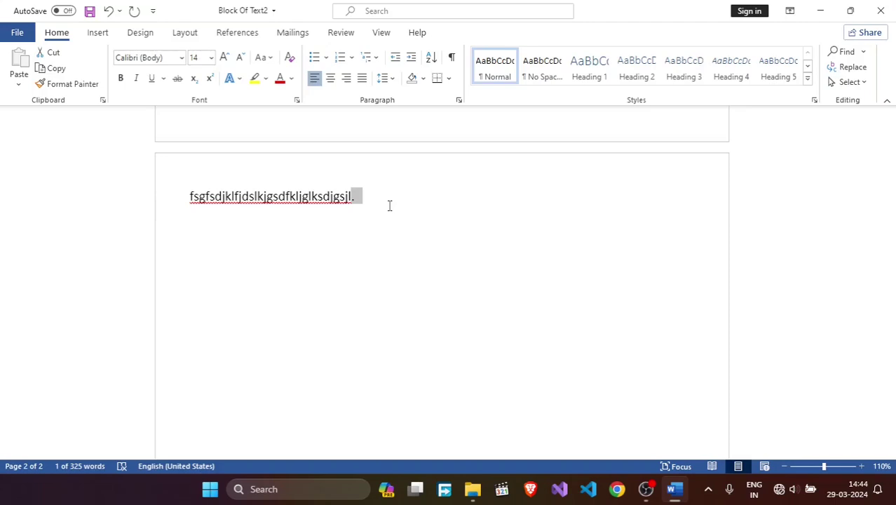
Append 'gfhdlkjfhjdskljsjsgjlkjglkslkgjgfdlskjlkgsdfjlgk' and grow, then shrink, the selection with Shift+arrow keys
text(gfhdlkjfhjdskljs)
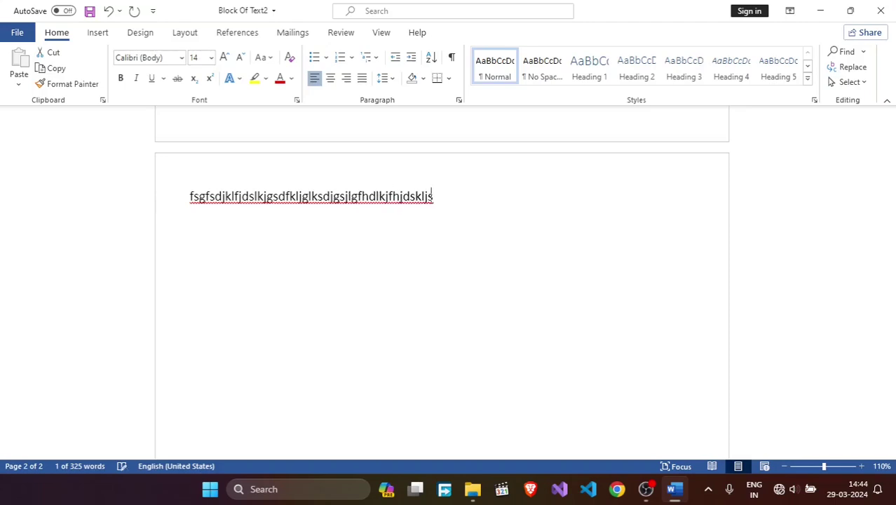
text(jsgjlkjglkslkgjgfdlskjlkgsdfjlgk)
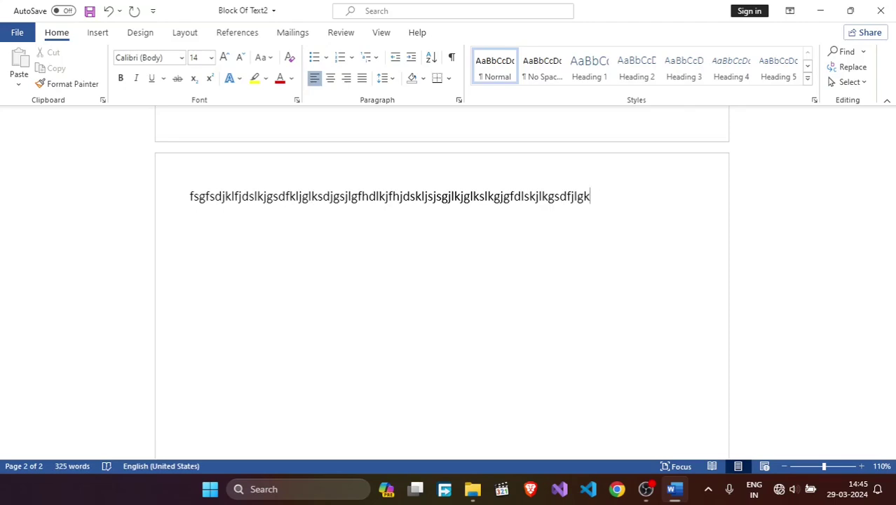
key(shift+Left)
key(shift+Left)
key(shift+Up)
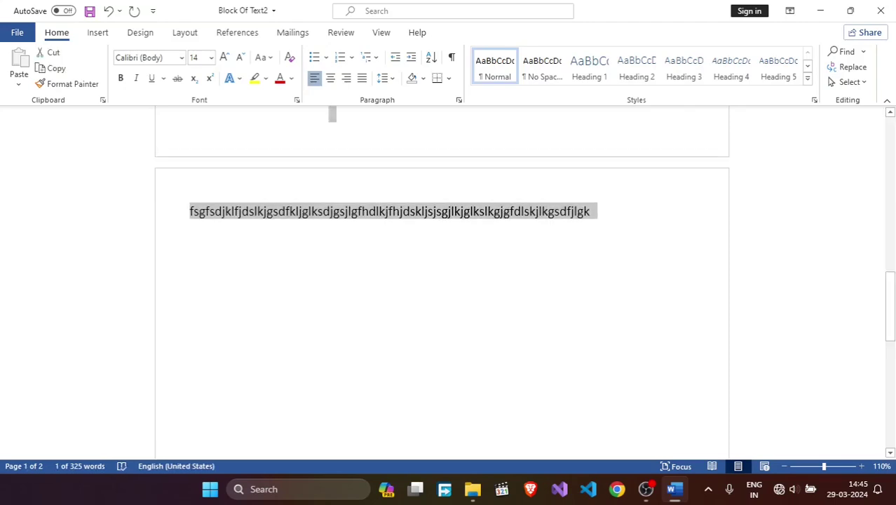
key(shift+Down)
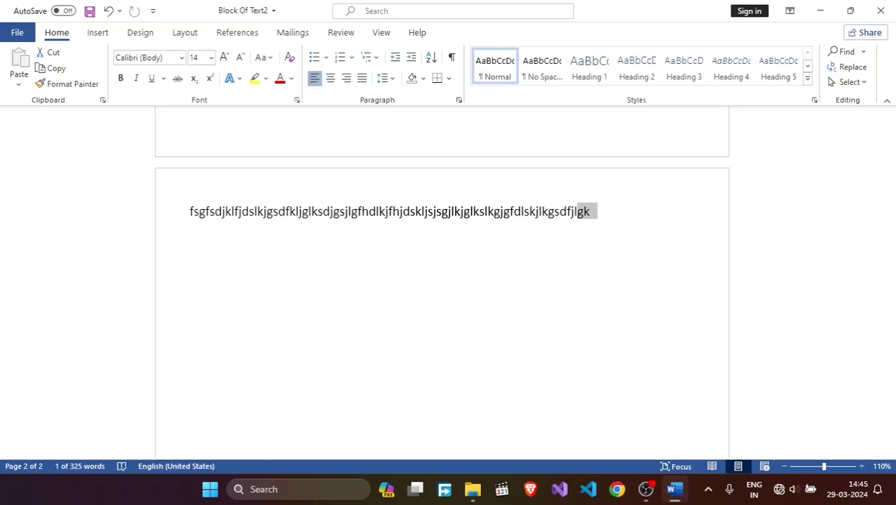
Type 'hjfgdlkhjgfdklhjfldkgjh', then backspace to erase the letter line
text(hjfgdlkhjgfdk)
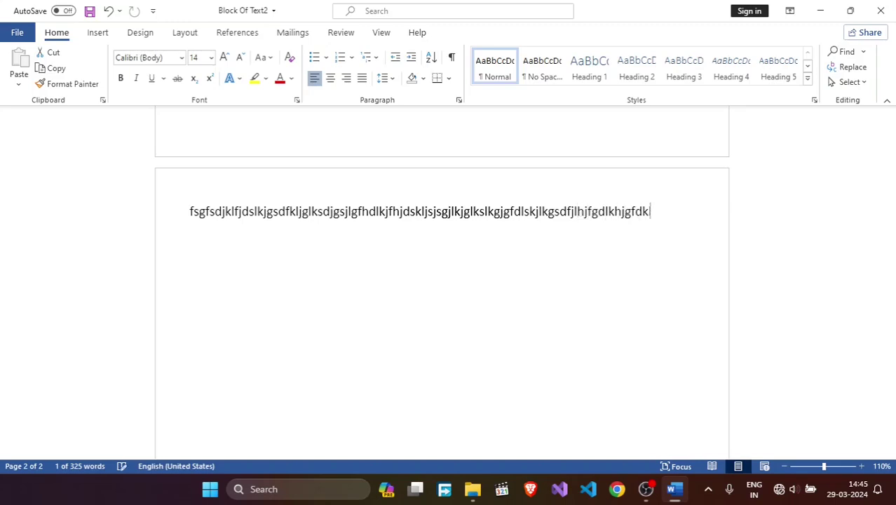
text(lhjfldkgjh)
key(BackSpace)
key(BackSpace)
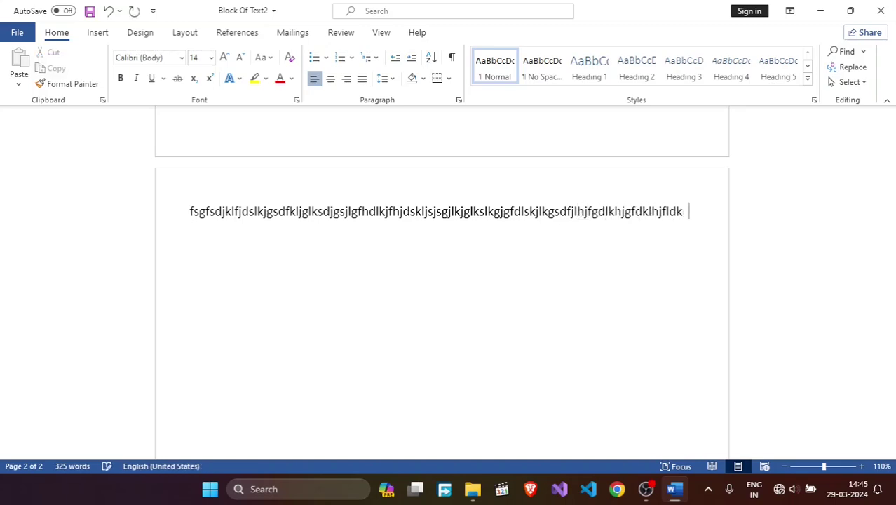
key(BackSpace)
key(BackSpace)
key(BackSpace)
key(BackSpace)
key(BackSpace)
key(BackSpace)
key(BackSpace)
key(BackSpace)
key(BackSpace)
key(BackSpace)
key(BackSpace)
key(BackSpace)
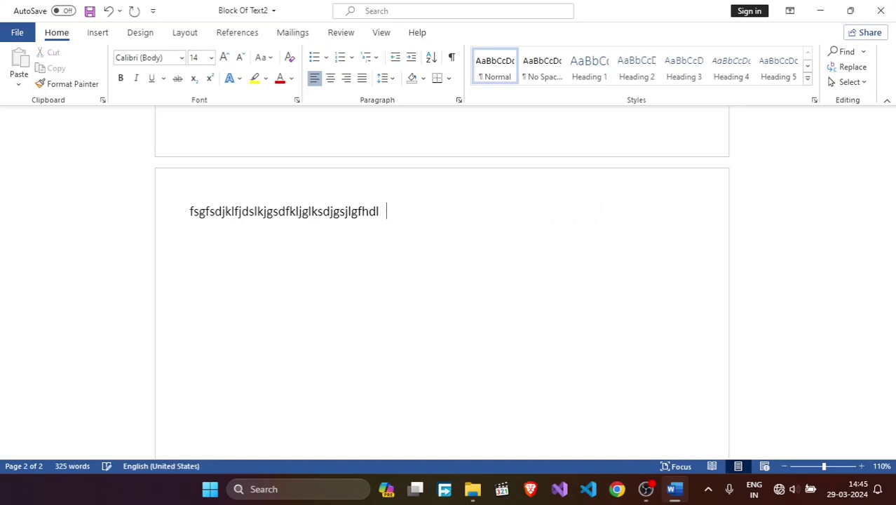
key(BackSpace)
key(BackSpace)
key(BackSpace)
key(BackSpace)
key(BackSpace)
key(BackSpace)
key(BackSpace)
key(BackSpace)
key(BackSpace)
key(BackSpace)
key(BackSpace)
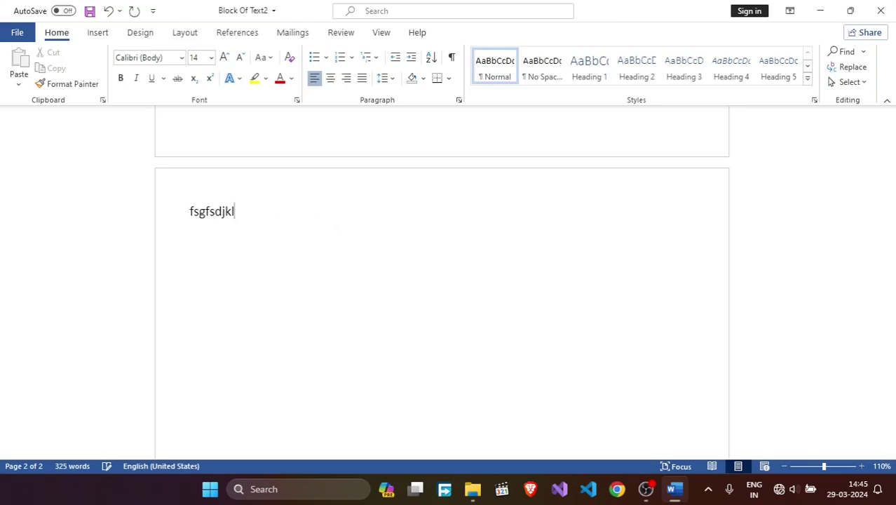
key(BackSpace)
key(BackSpace)
key(BackSpace)
key(BackSpace)
key(BackSpace)
key(BackSpace)
key(BackSpace)
key(BackSpace)
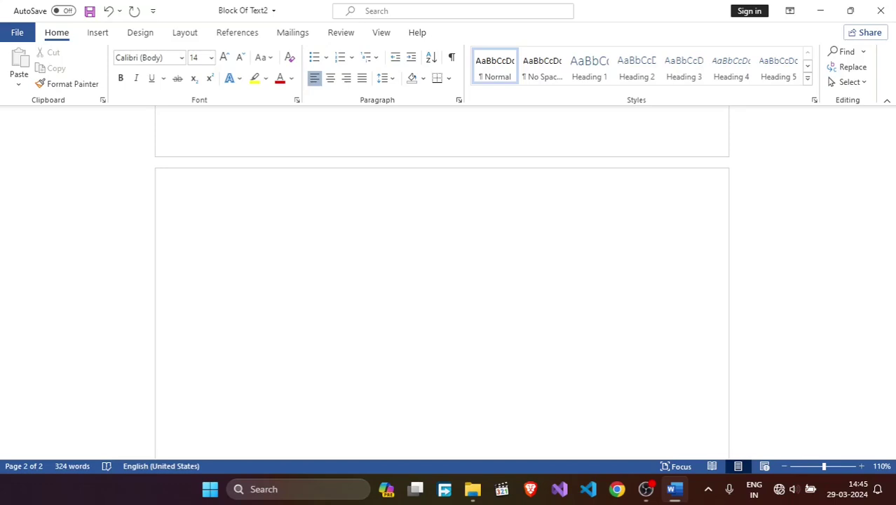
Enable the Selection Mode indicator in the status bar's customize list
right_click(506, 468)
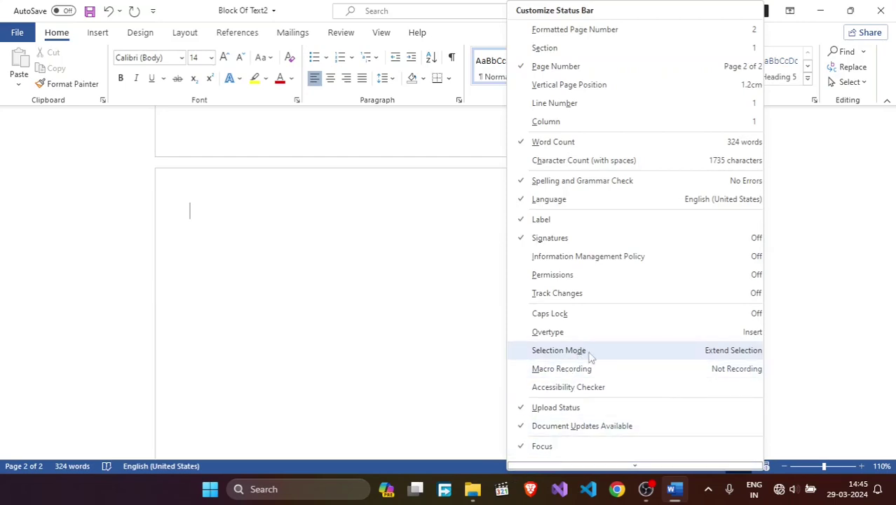
click(575, 350)
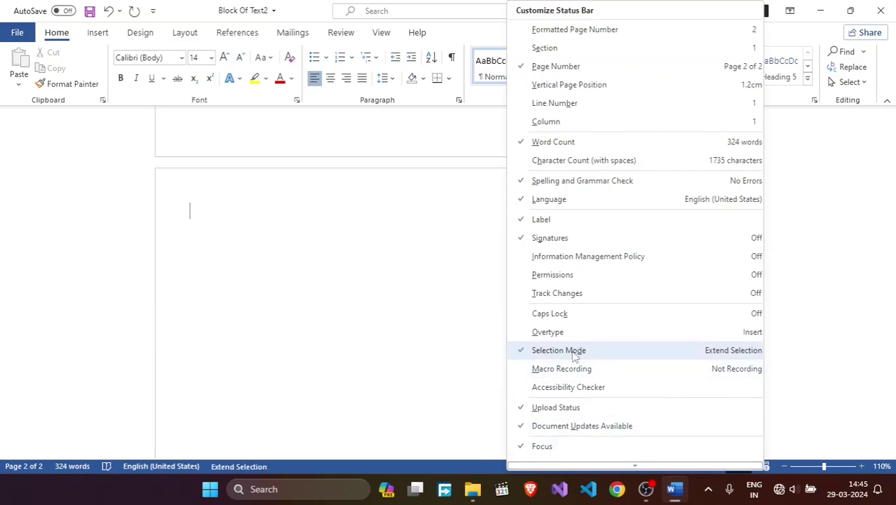
click(358, 473)
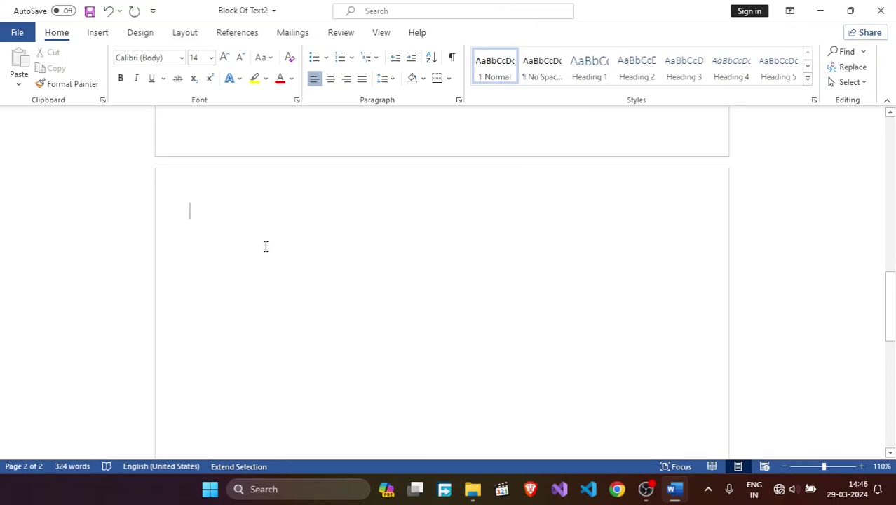
Toggle Extend Selection off and on, then generate sample text with =rand(1,6)
key(Escape)
key(F8)
key(Escape)
text(=ran)
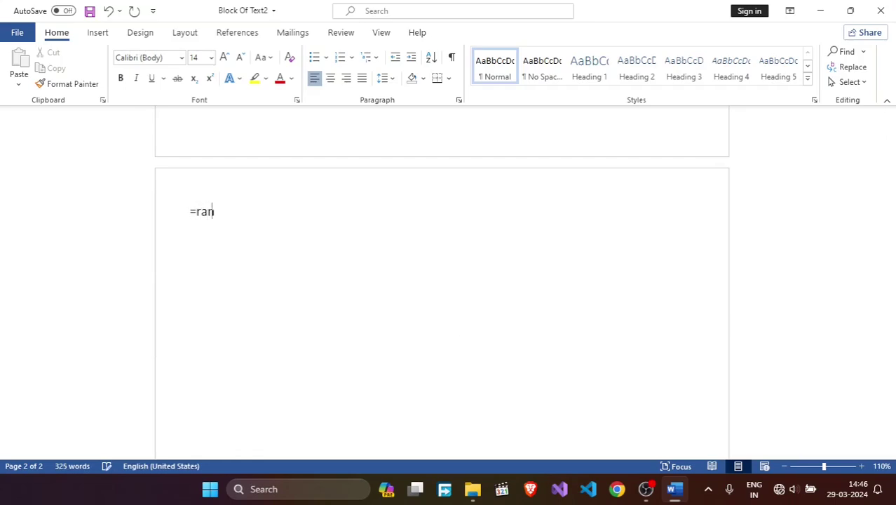
text(d()
text(1,)
text(6)
text())
key(Return)
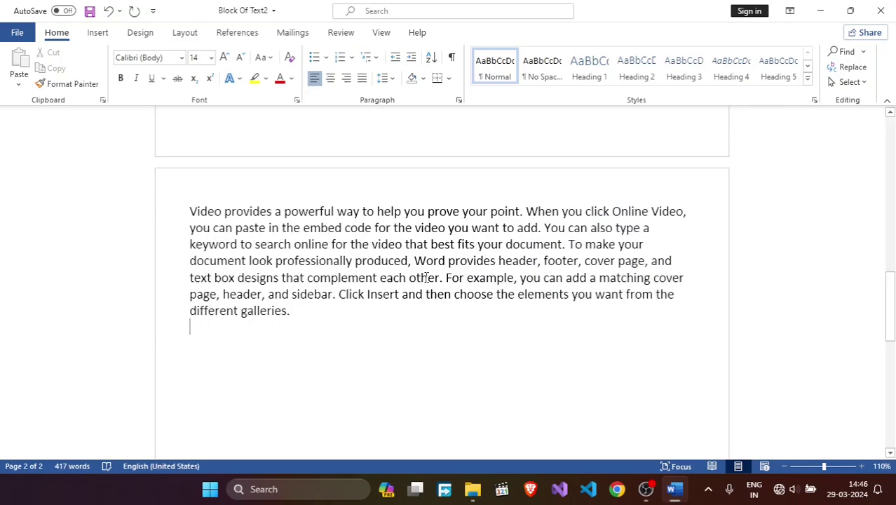
Use F8 to select 'Video' through 'galleries.', delete it, and type =rand(1,5)
click(190, 211)
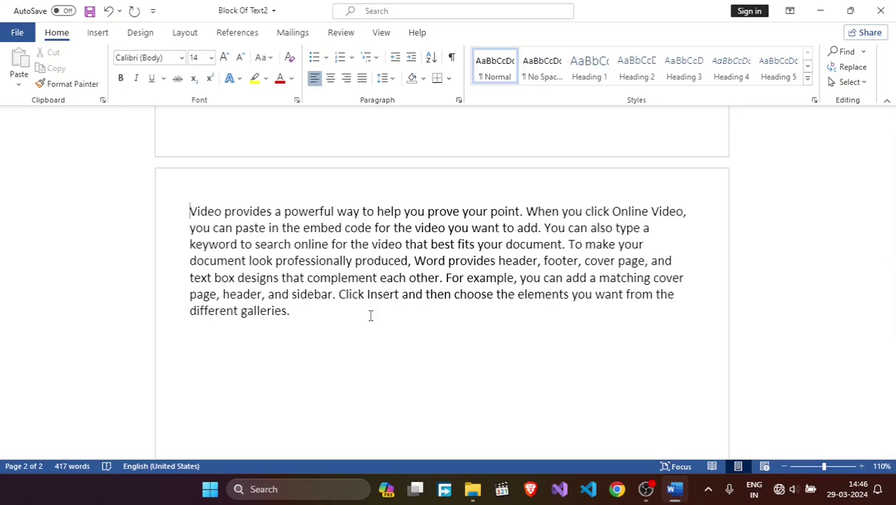
key(F8)
click(371, 315)
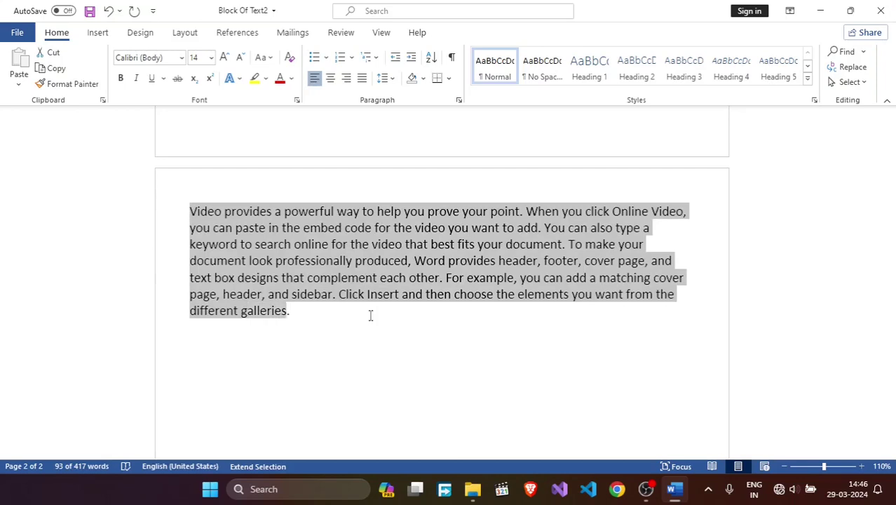
key(Delete)
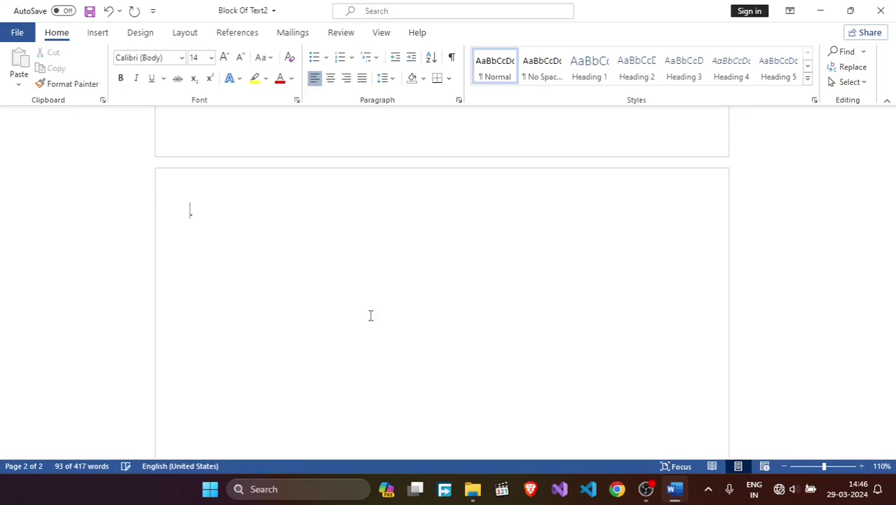
key(BackSpace)
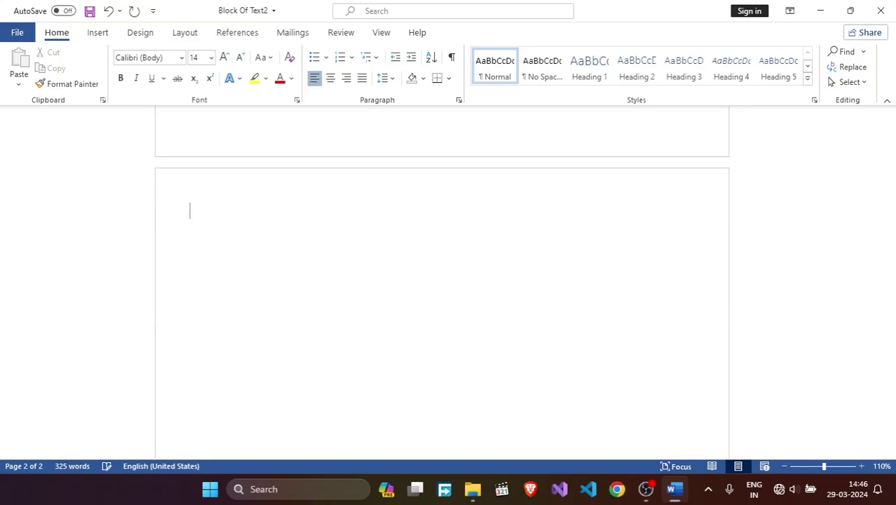
text(=)
text(rand)
text(()
text(1,)
text(5)
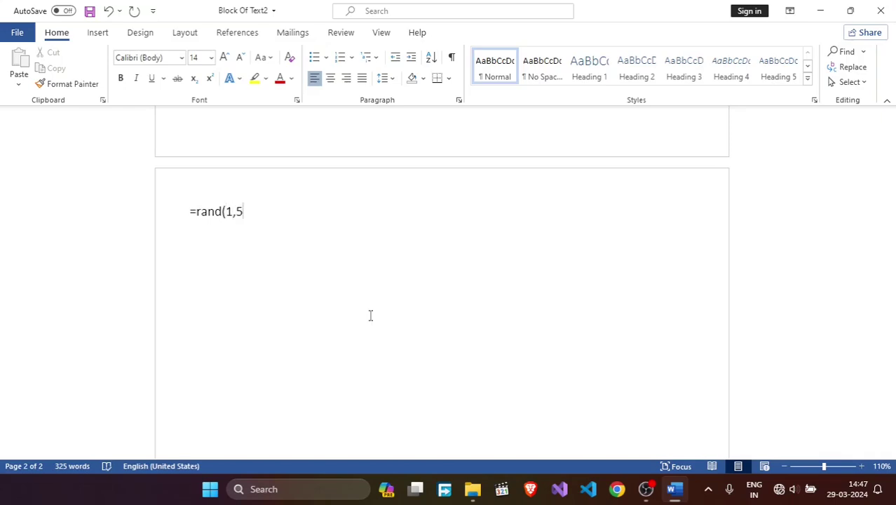
text())
Expand =rand(1,5) into a sample paragraph and jump back to its first word
key(Return)
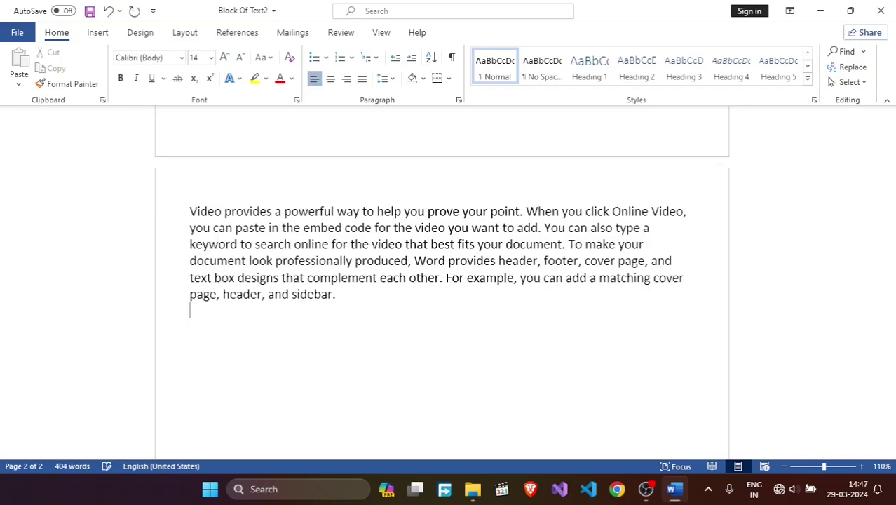
key(ctrl+Up)
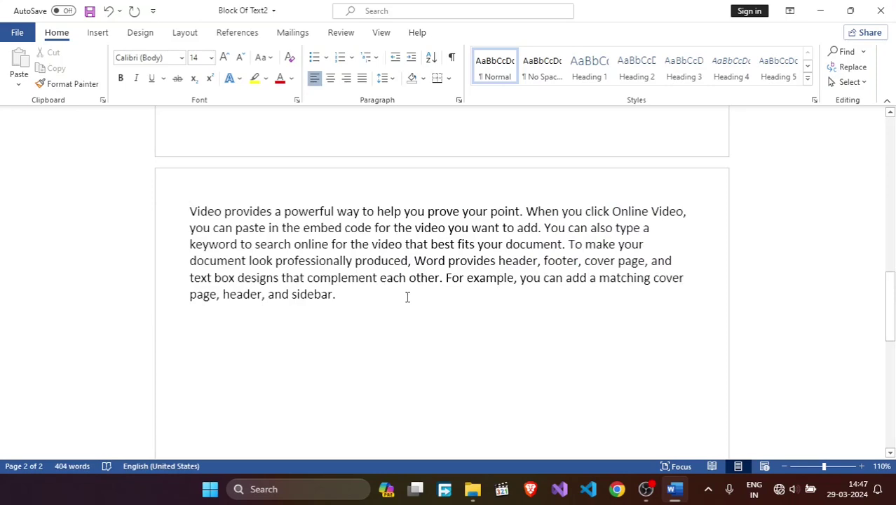
Use repeated F8 to grow the selection from 'Video' to sentence, paragraph, then whole document
key(F8)
key(F8)
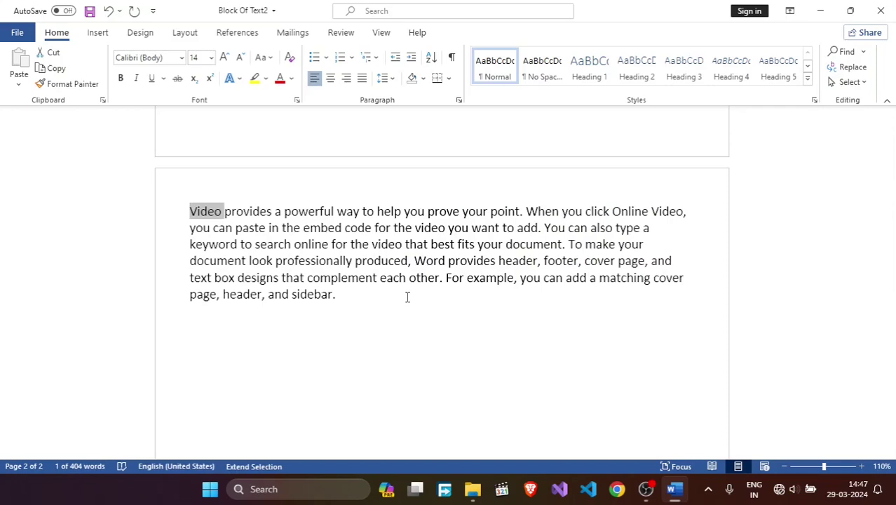
key(F8)
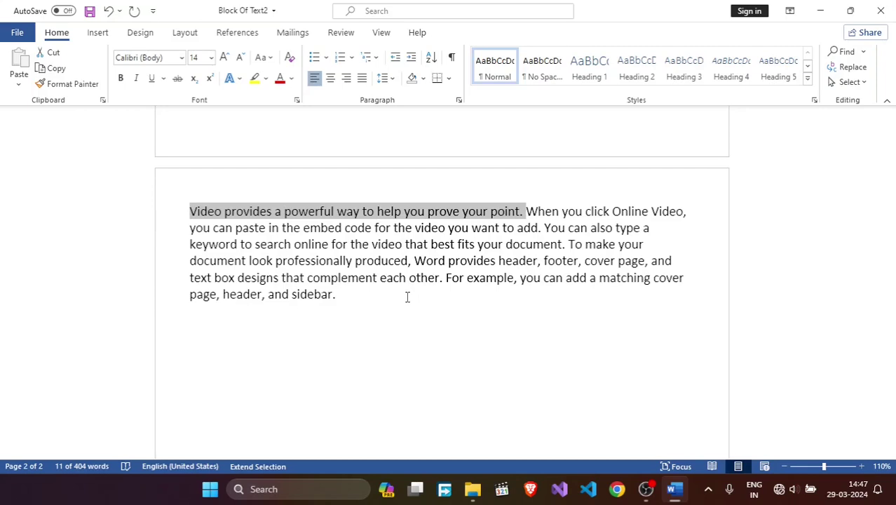
key(F8)
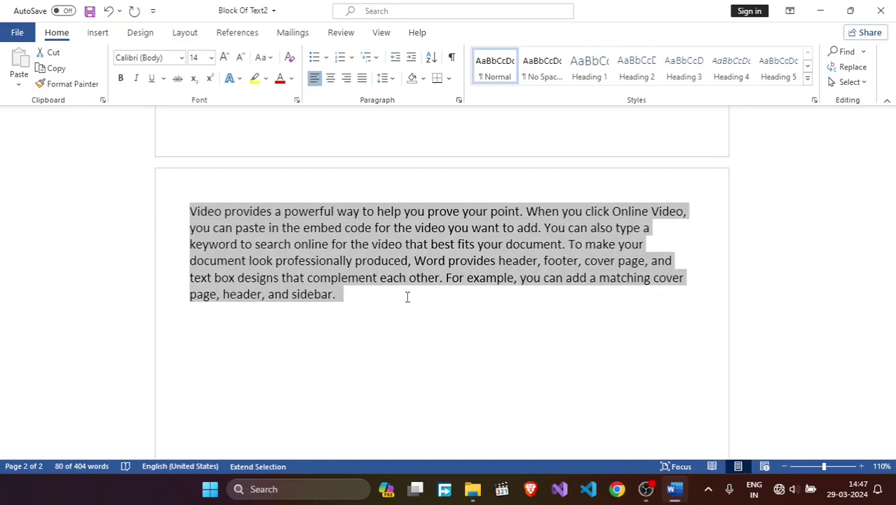
key(F8)
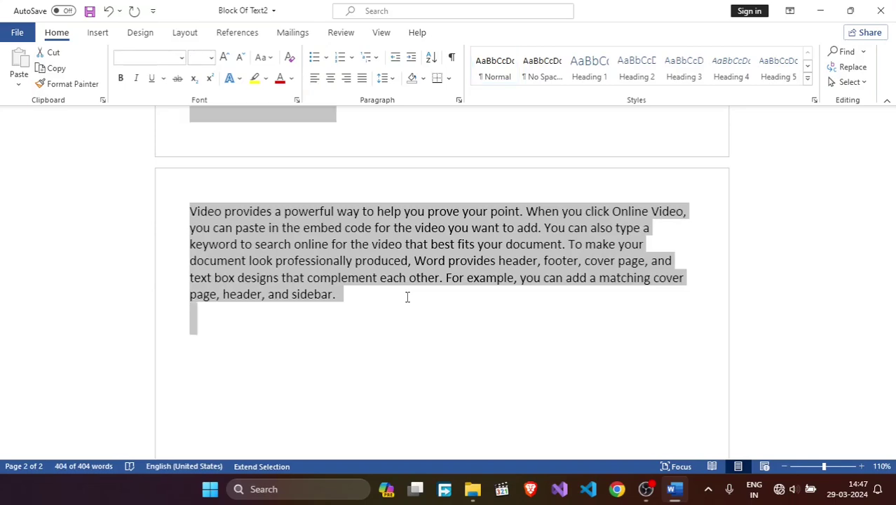
Show the whole 404-word document selected, then cancel Extend Selection mode with Esc
scroll(406, 297, up, 1)
scroll(461, 332, up, 3)
scroll(461, 332, up, 3)
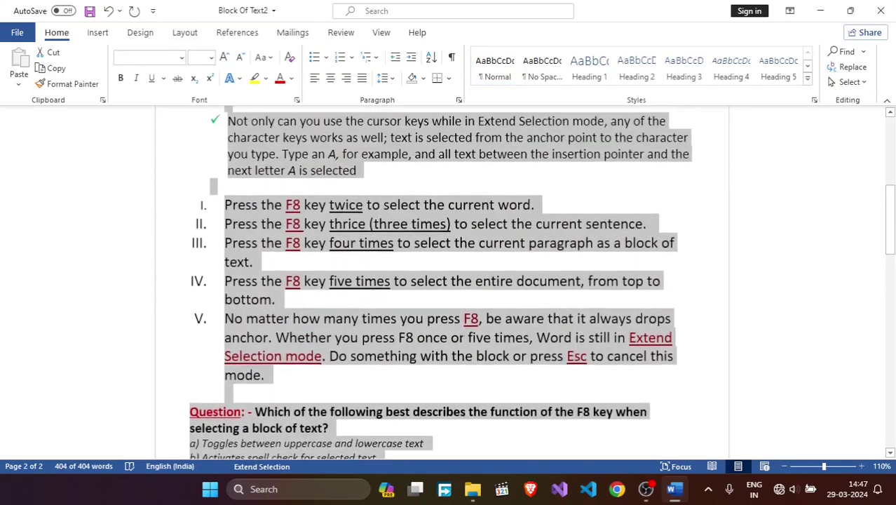
scroll(461, 333, up, 3)
scroll(463, 333, up, 2)
scroll(465, 333, down, 4)
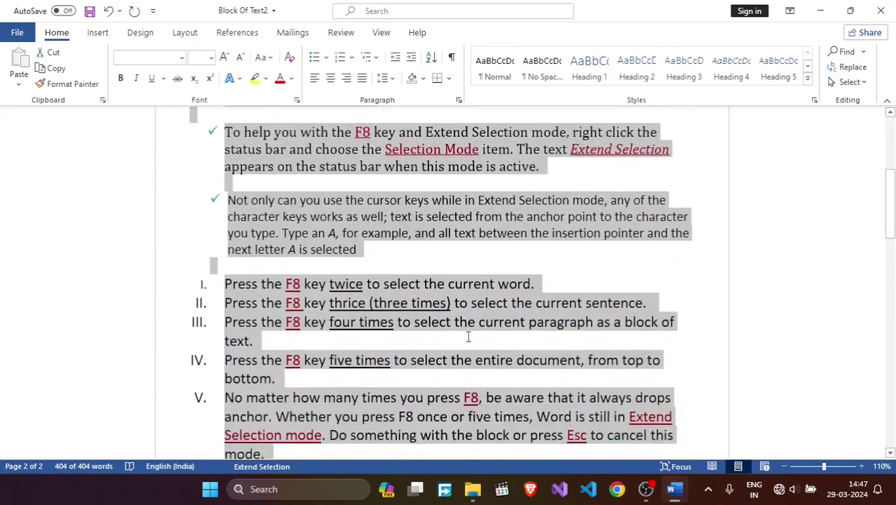
scroll(464, 334, down, 4)
scroll(468, 337, down, 3)
scroll(448, 350, down, 3)
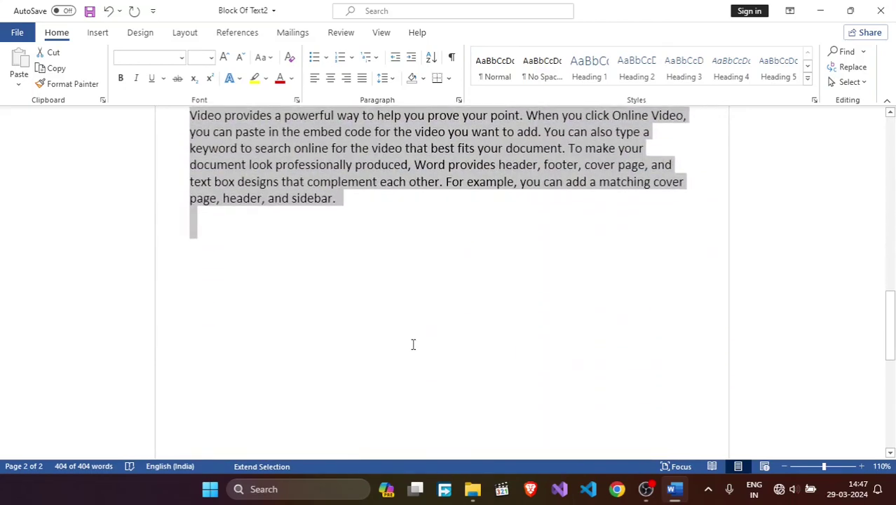
scroll(421, 351, up, 2)
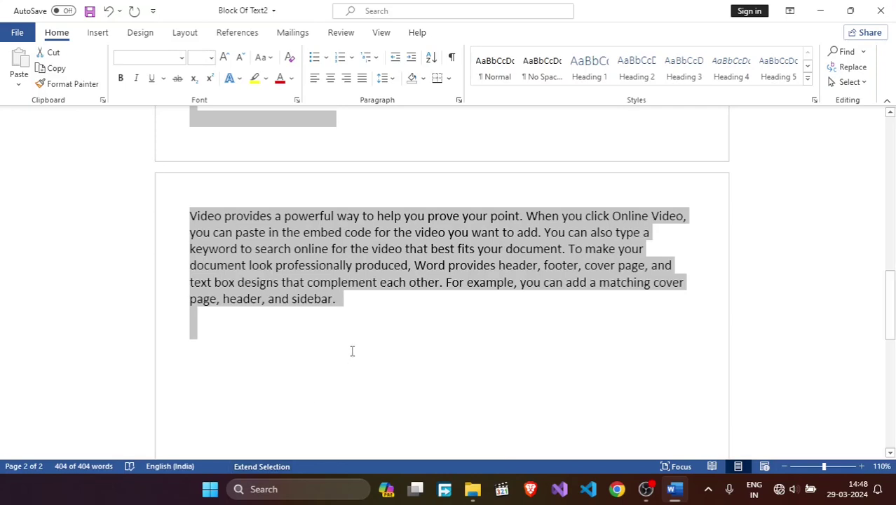
mouse_move(352, 354)
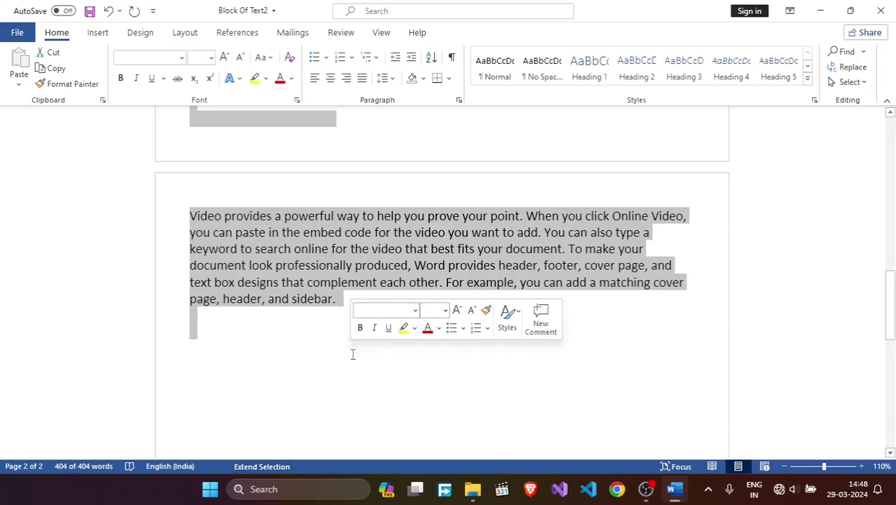
key(Escape)
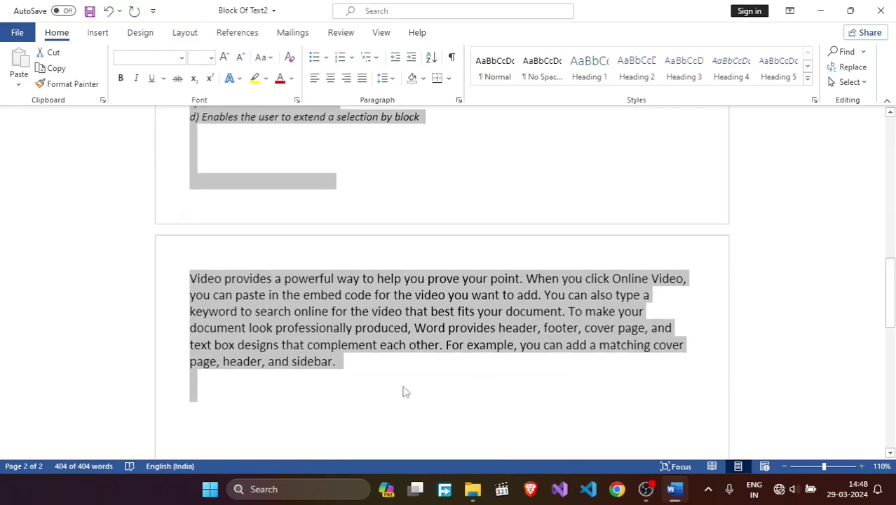
scroll(470, 365, up, 2)
Deselect the whole document and scroll up to the page 1 F8 notes
click(387, 384)
scroll(550, 412, up, 4)
scroll(550, 412, up, 5)
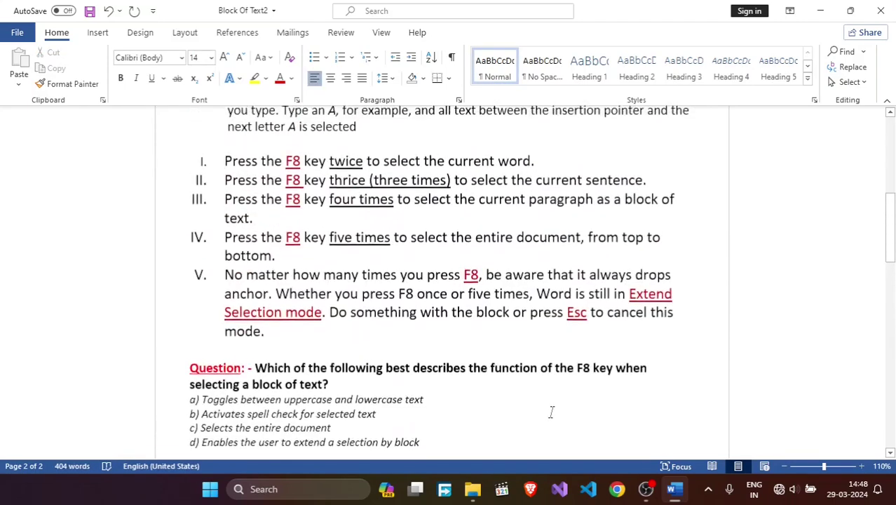
scroll(549, 412, up, 4)
scroll(552, 414, up, 7)
scroll(552, 413, up, 1)
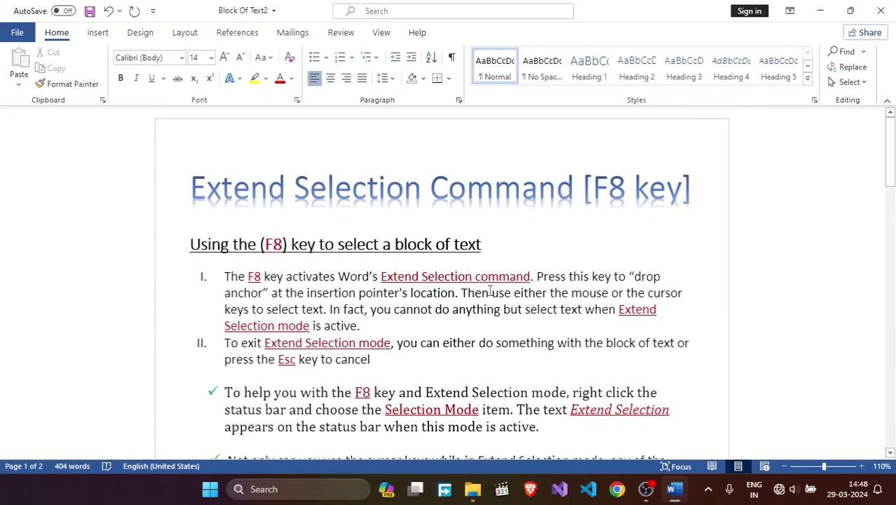
Scroll back and forth through the page 1 F8 instructions and quiz question
scroll(420, 287, down, 2)
scroll(462, 323, down, 2)
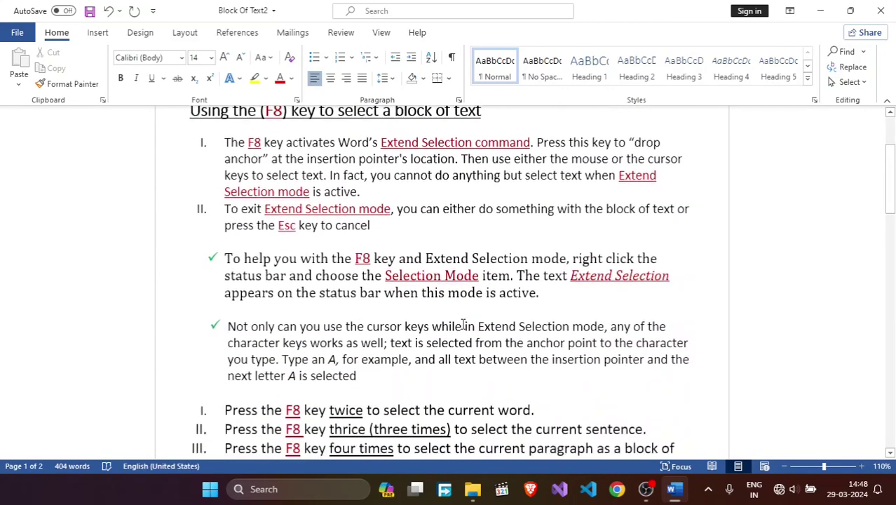
scroll(461, 323, up, 2)
scroll(461, 324, up, 2)
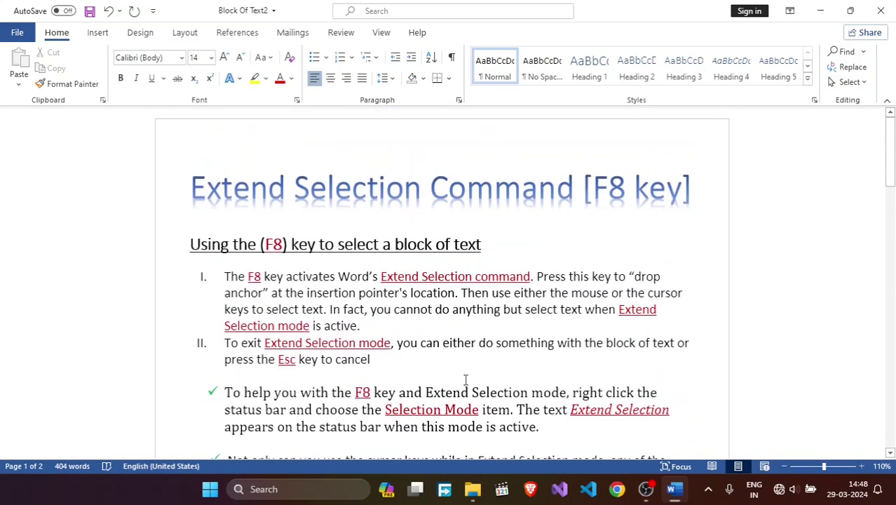
scroll(463, 365, down, 3)
scroll(456, 354, down, 3)
scroll(466, 354, down, 3)
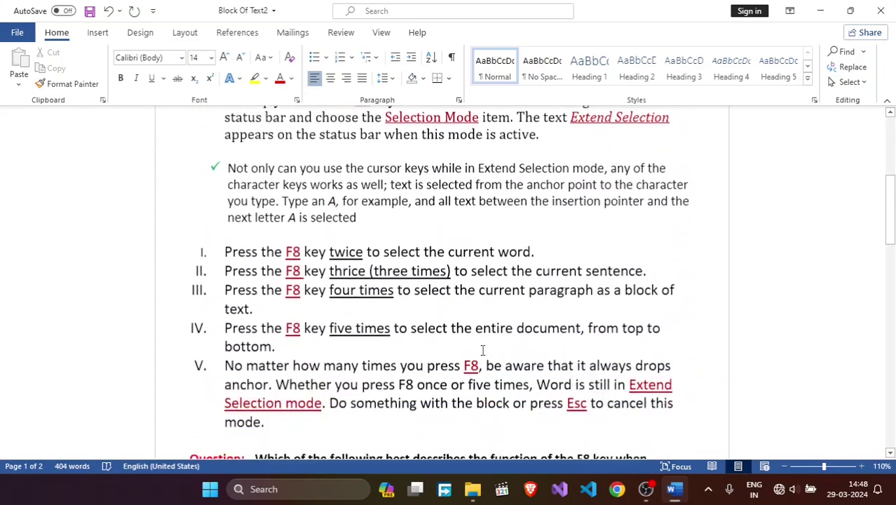
scroll(482, 350, up, 4)
scroll(435, 329, up, 3)
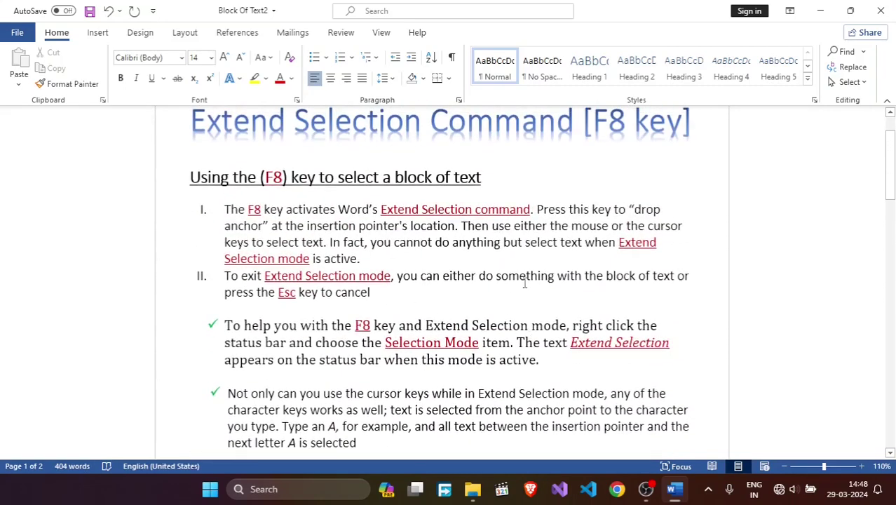
scroll(511, 311, down, 3)
scroll(510, 311, down, 5)
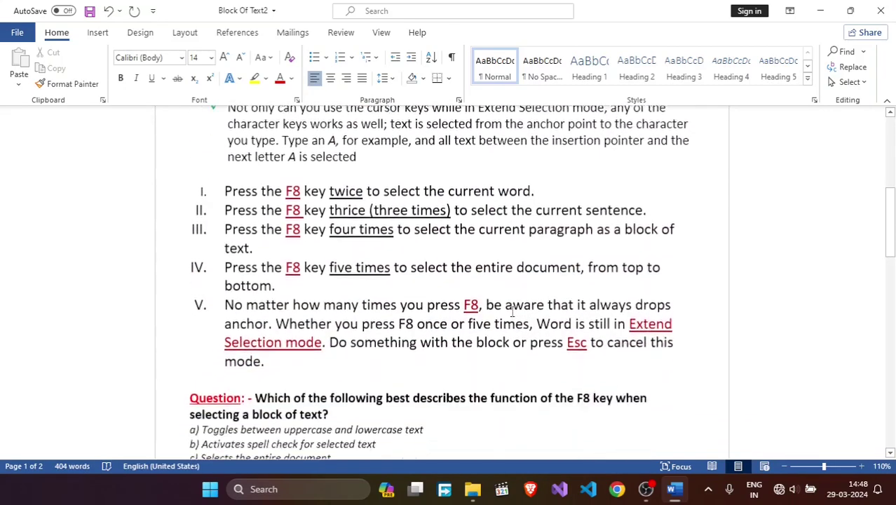
scroll(511, 311, down, 3)
scroll(512, 311, up, 3)
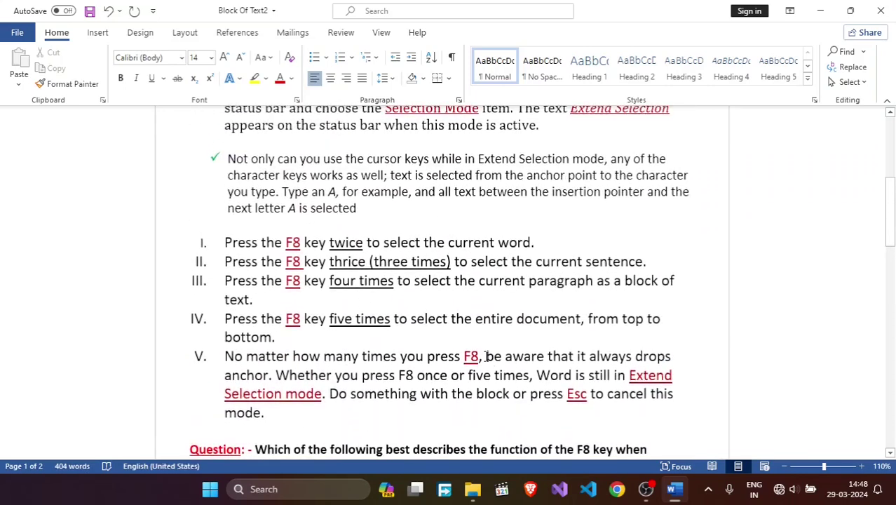
scroll(505, 381, up, 1)
scroll(504, 381, down, 2)
scroll(505, 379, down, 4)
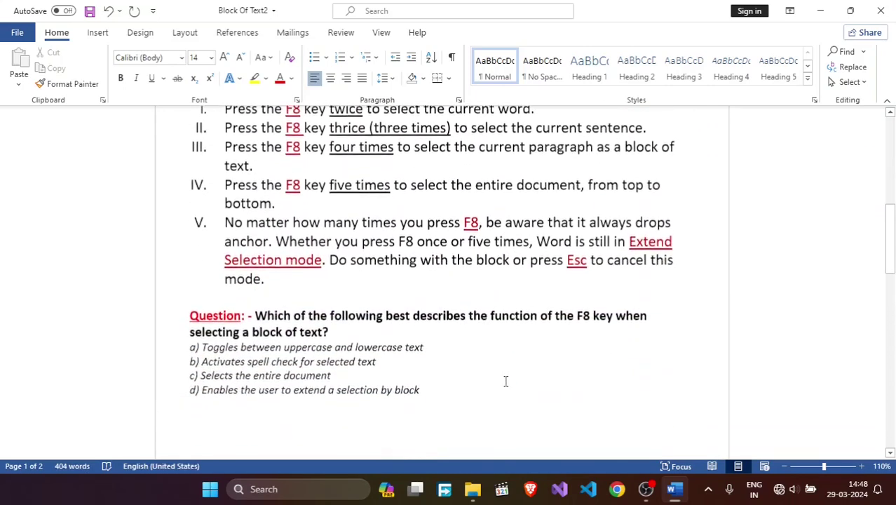
scroll(506, 378, down, 3)
scroll(573, 327, down, 2)
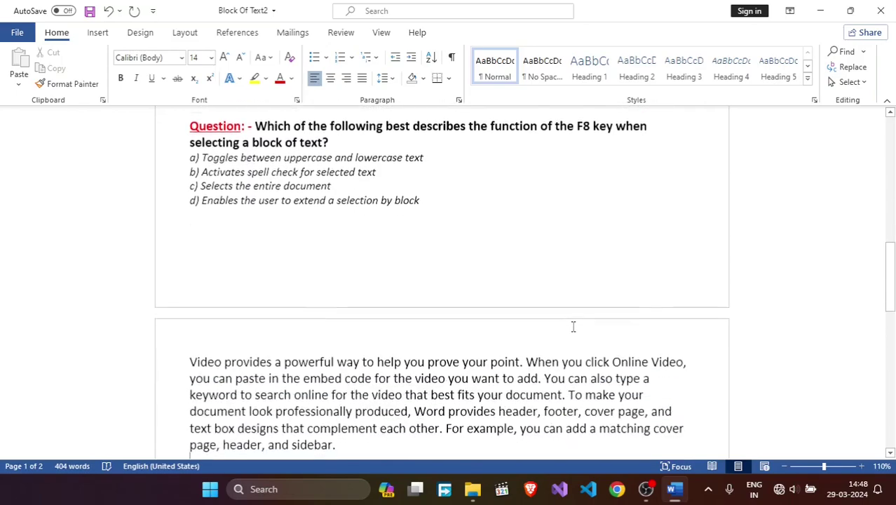
scroll(573, 327, up, 2)
scroll(573, 327, up, 2)
scroll(573, 327, up, 2)
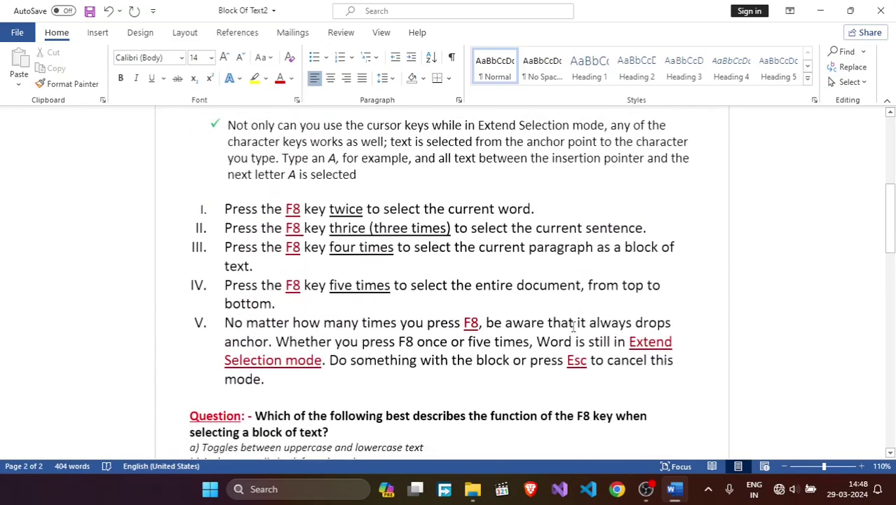
scroll(573, 325, down, 2)
scroll(573, 326, up, 3)
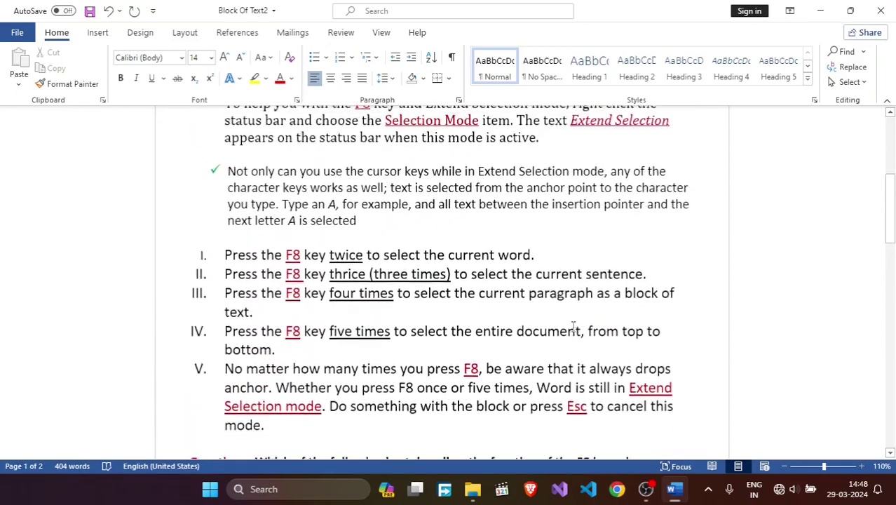
scroll(573, 326, up, 1)
scroll(573, 327, up, 3)
scroll(573, 326, up, 2)
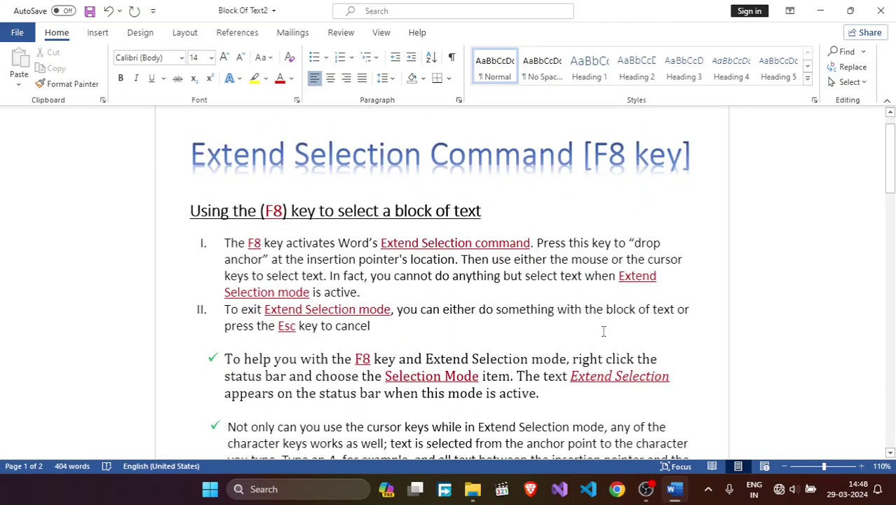
scroll(603, 331, up, 1)
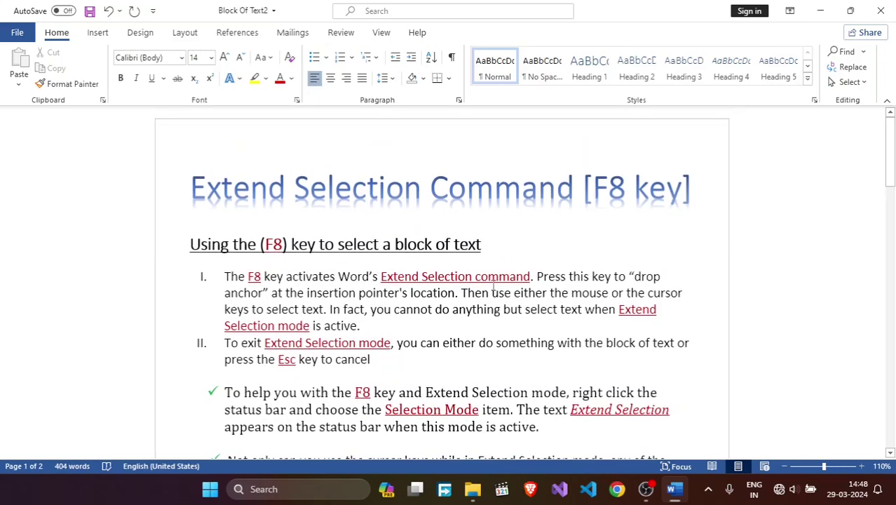
scroll(569, 326, down, 2)
scroll(570, 324, down, 3)
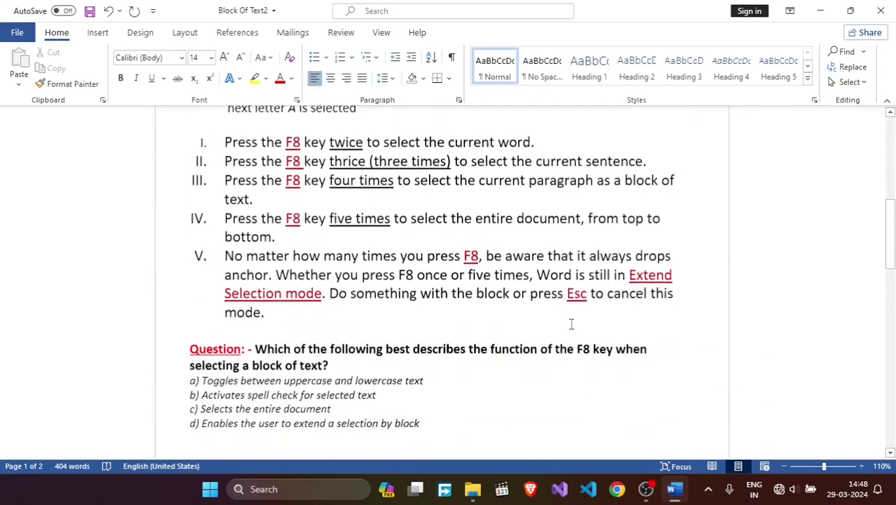
scroll(570, 325, down, 5)
Place the insertion point right after 'sidebar.' ending the page 2 online-video paragraph
scroll(570, 324, down, 2)
click(424, 346)
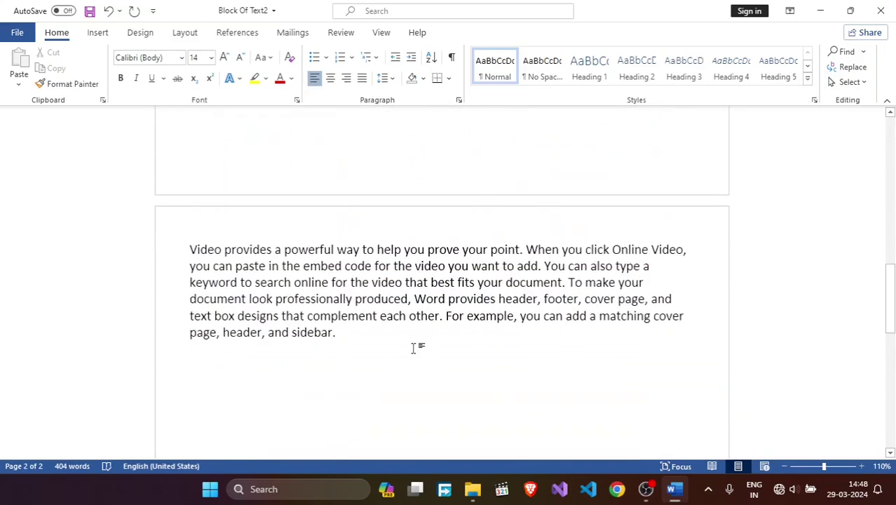
click(397, 330)
scroll(280, 446, down, 2)
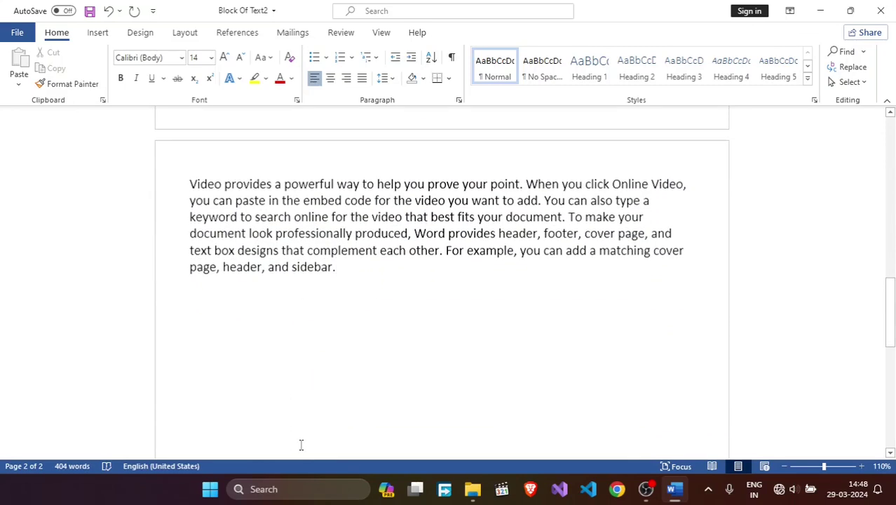